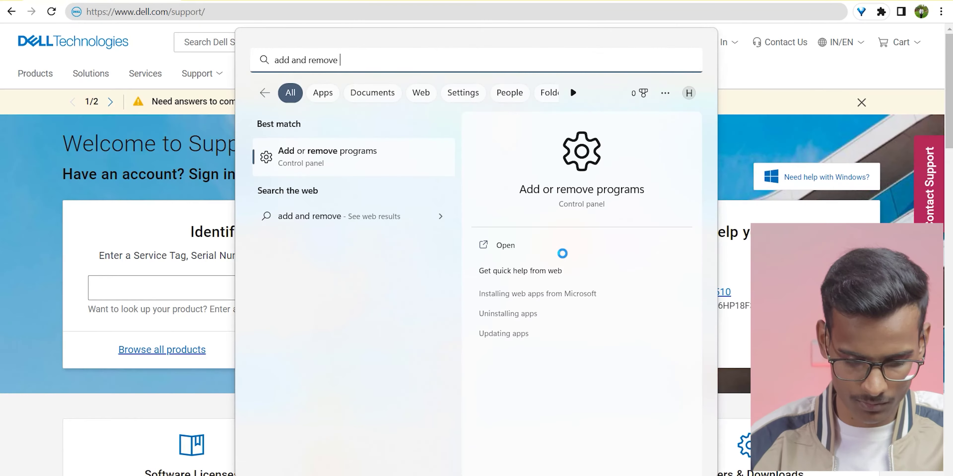
- Open Add or remove programs and search the installed apps for "alienware"
type("pro")
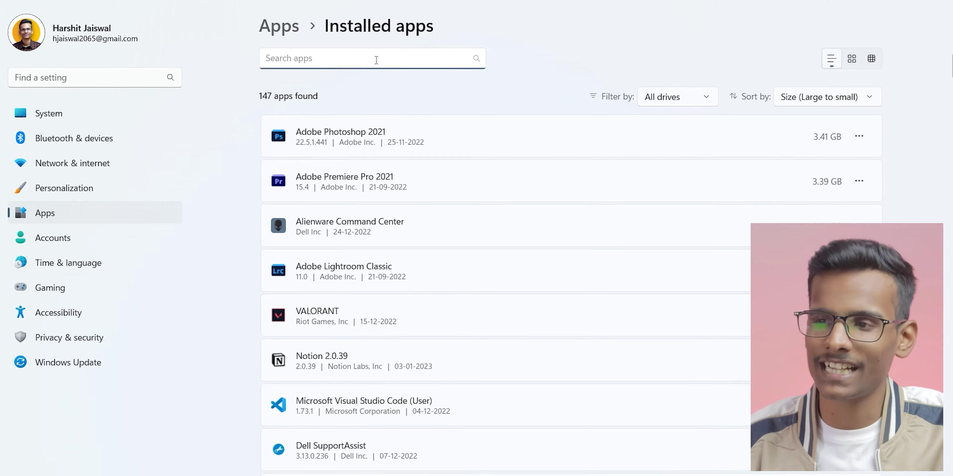
type("al")
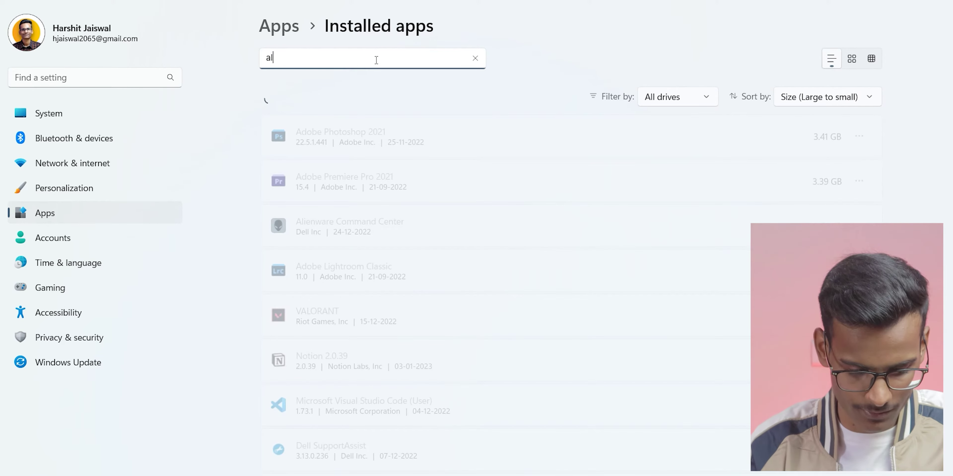
type("ienware")
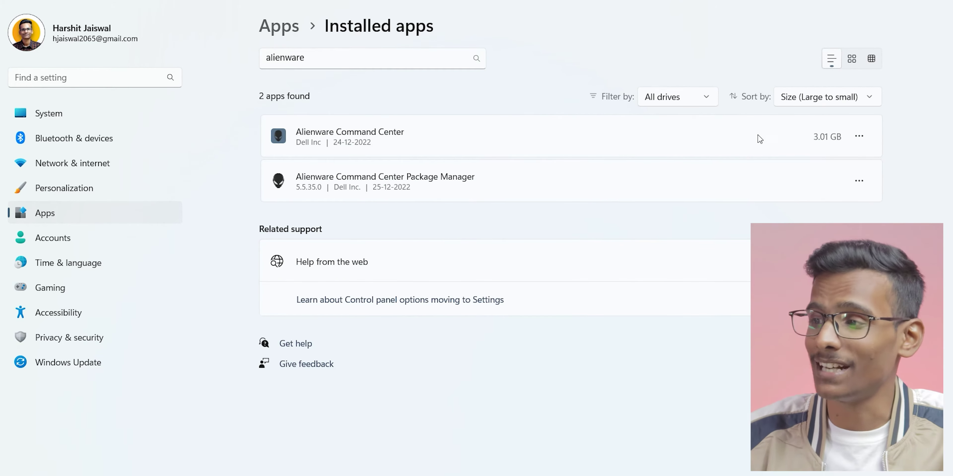
- Uninstall Alienware Command Center from its advanced options page and confirm the removal
left_click(859, 138)
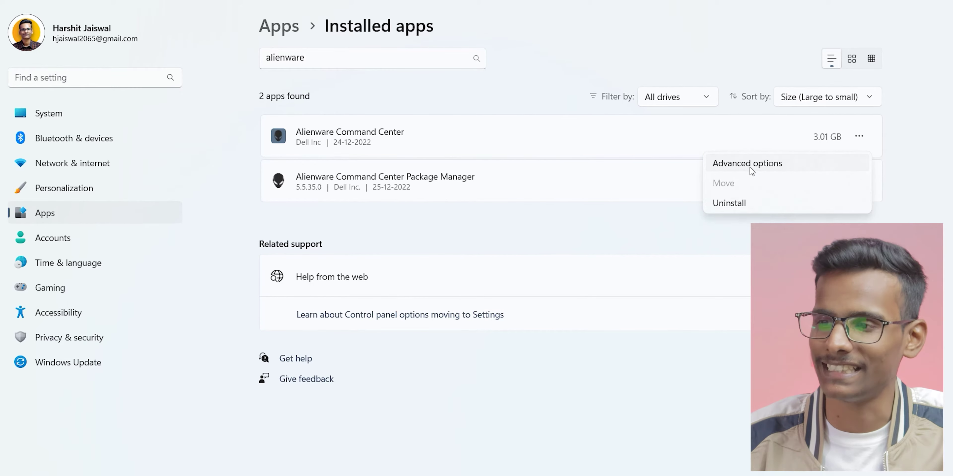
left_click(751, 168)
scroll(438, 246, "down", 10)
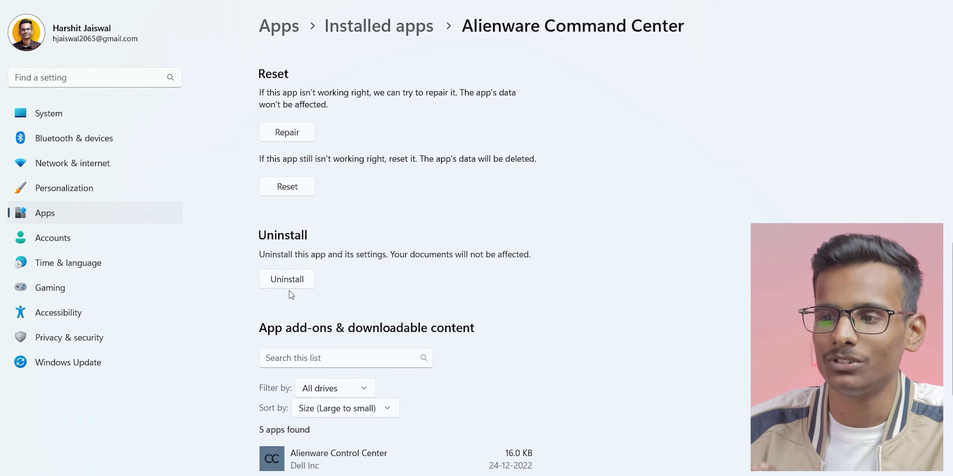
left_click(290, 281)
left_click(351, 251)
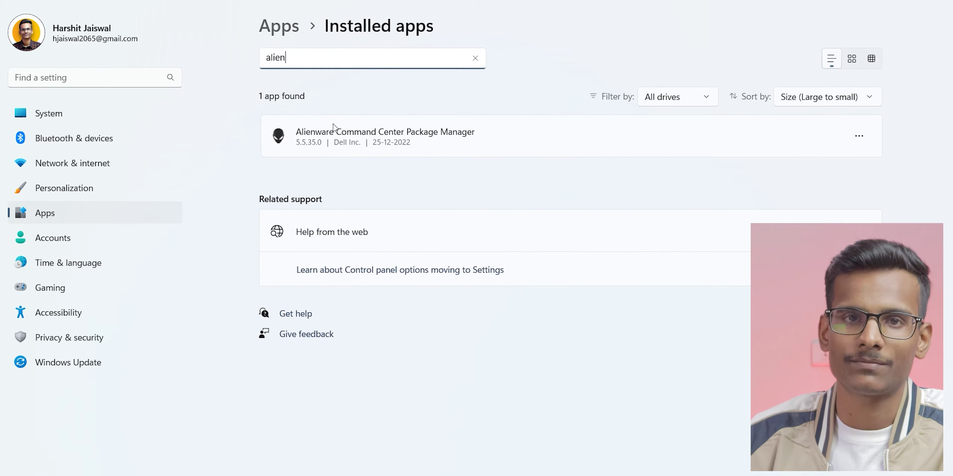
- Switch to File Explorer and go to the %AppData% Roaming folder
key("super+e")
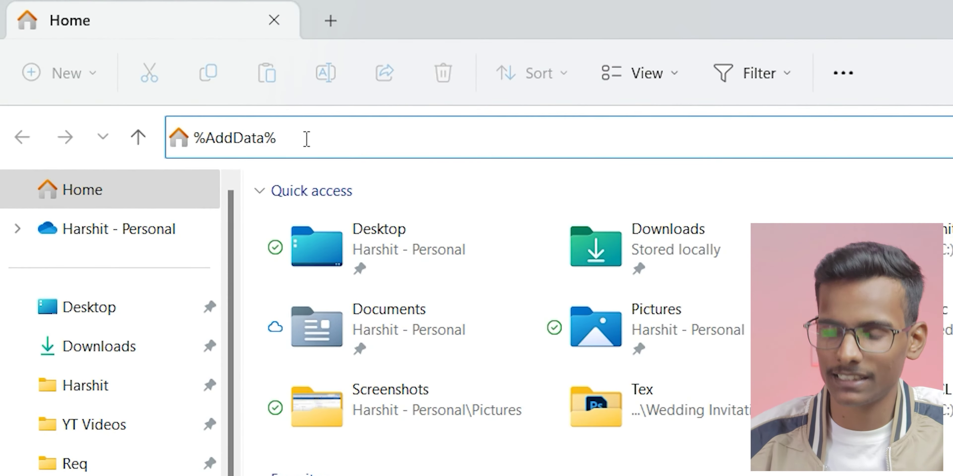
key("ctrl+a")
key("Return")
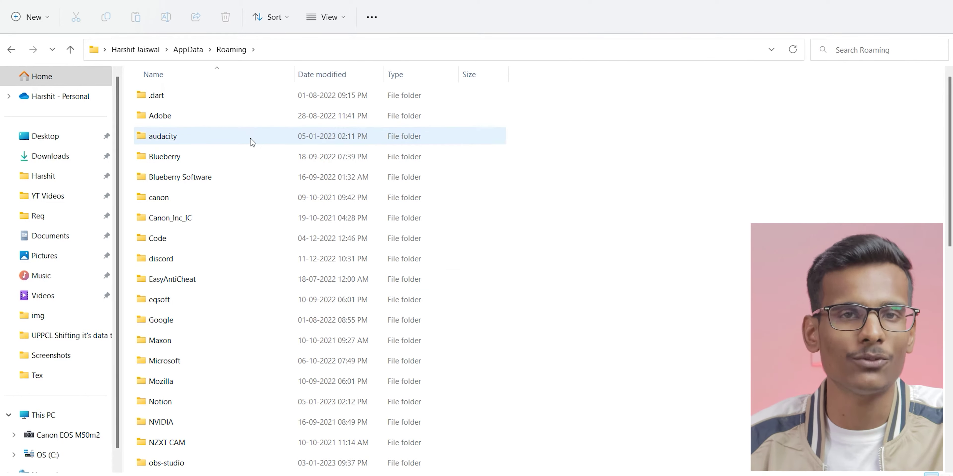
- Go to the %ProgramData% folder
left_click(283, 53)
type("%ProgramData%")
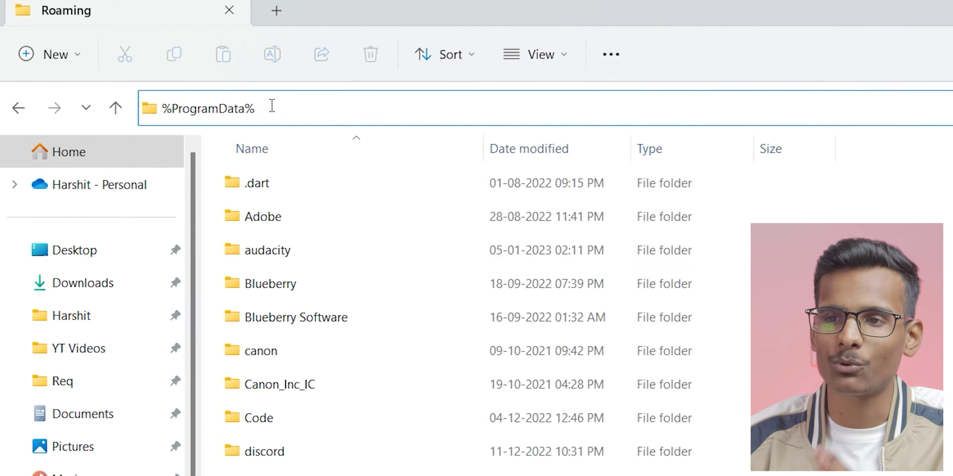
left_click_drag(179, 49, 95, 48)
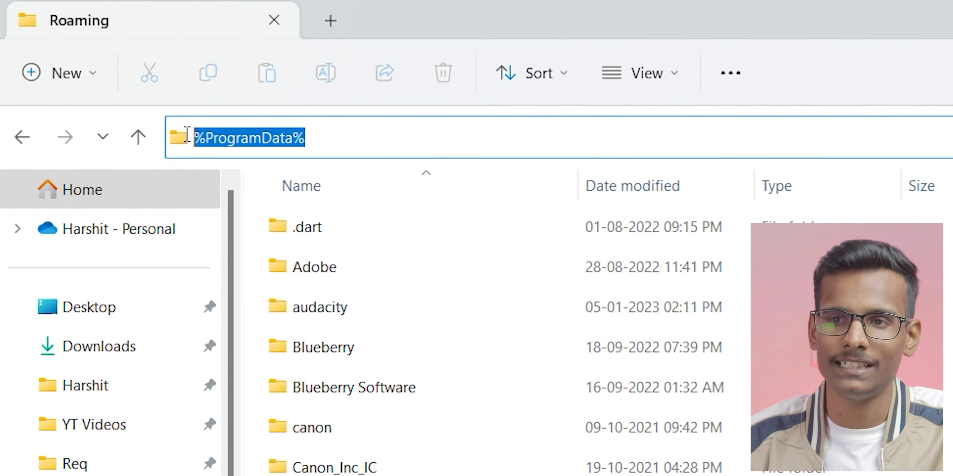
left_click(331, 142)
key("Return")
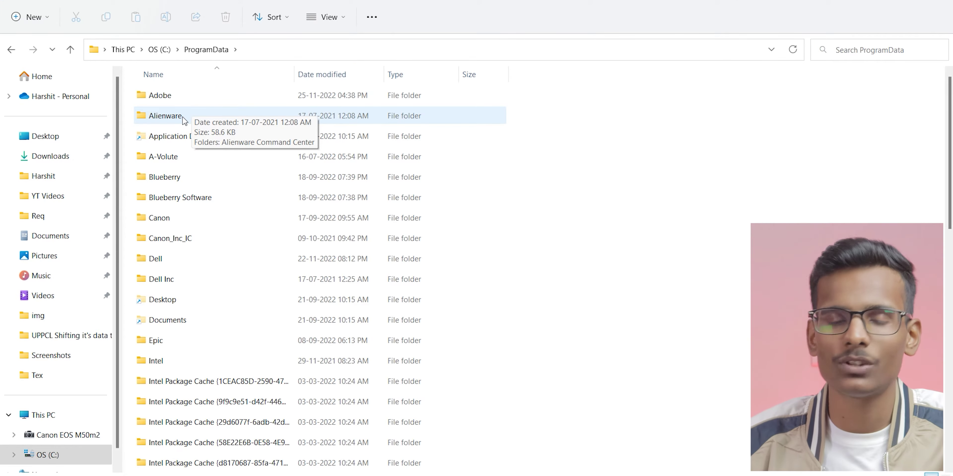
- Permanently delete the Alienware folder from ProgramData, granting administrator permission
left_click(196, 117)
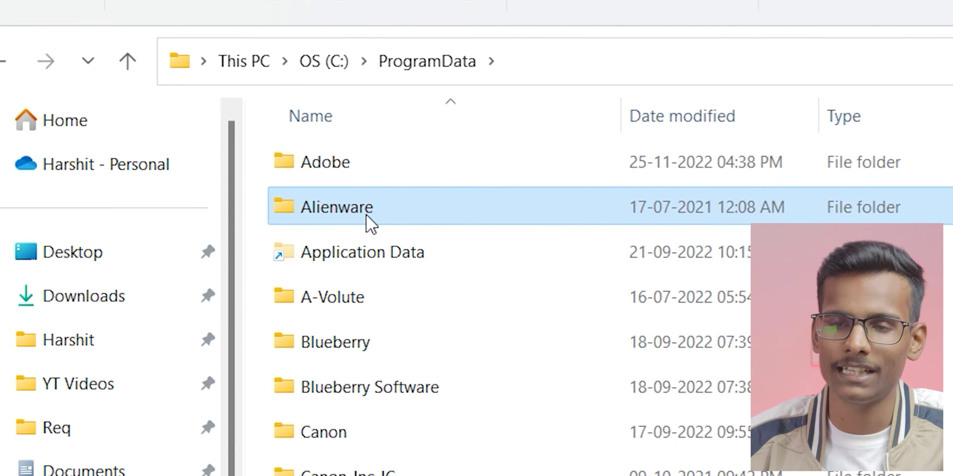
key("shift+Delete")
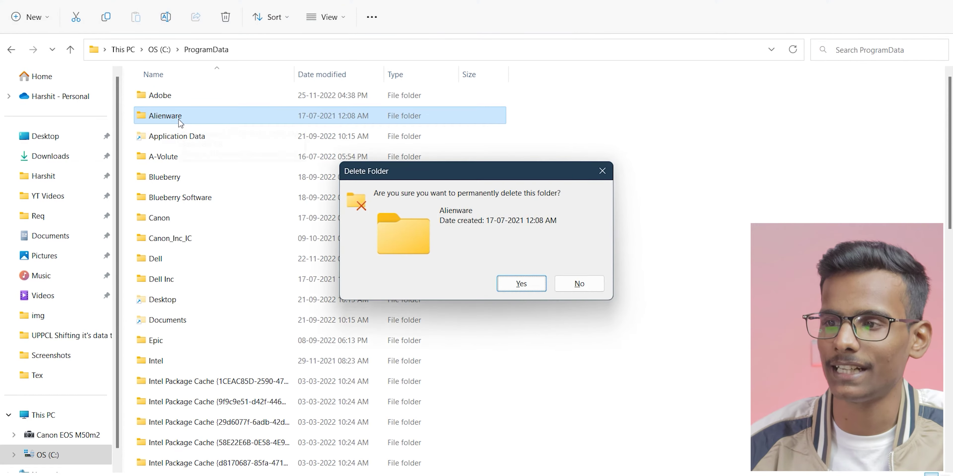
key("Return")
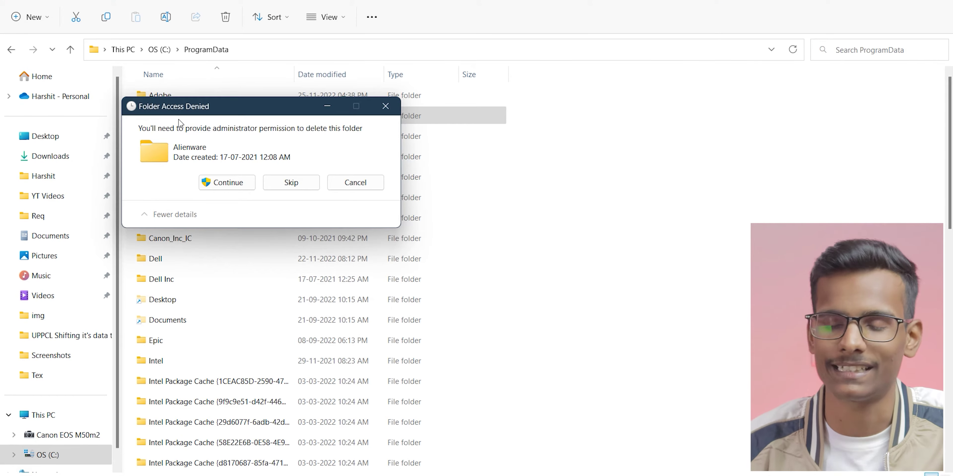
left_click(226, 183)
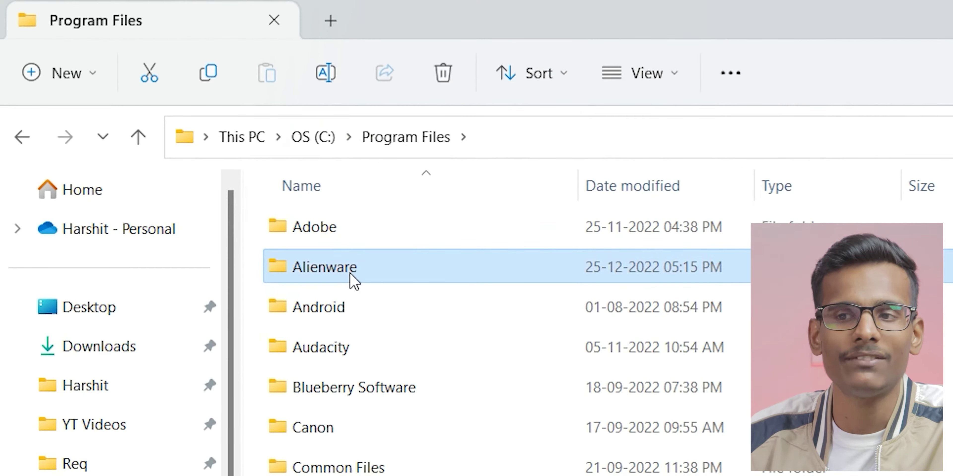
- Permanently delete the Alienware Command Center folder inside C:\Program Files\Alienware
double_click(178, 118)
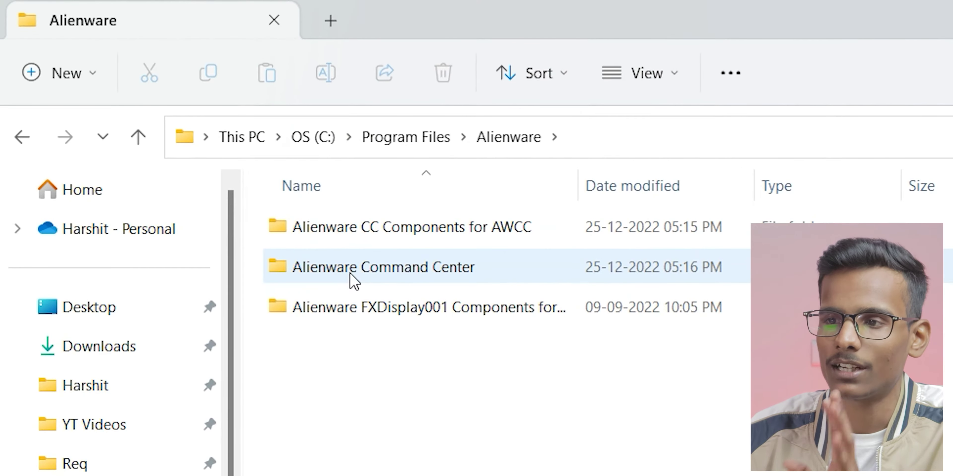
mouse_move(513, 272)
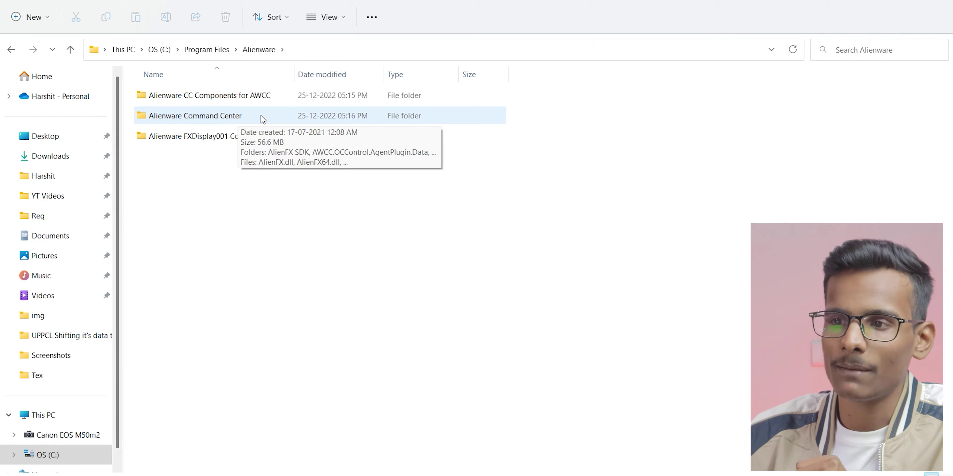
left_click(255, 117)
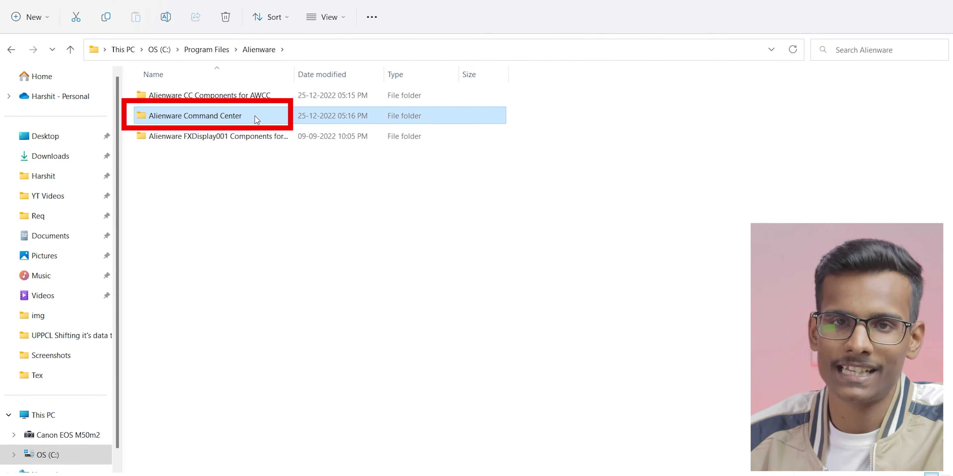
key("shift+Delete")
key("Return")
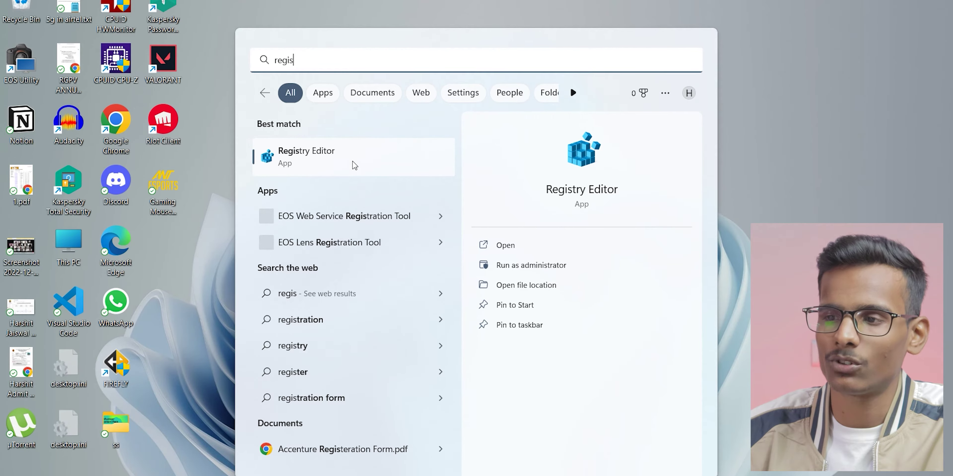
- Open Registry Editor and expand the HKEY_LOCAL_MACHINE\SOFTWARE\Alienware key
left_click(327, 165)
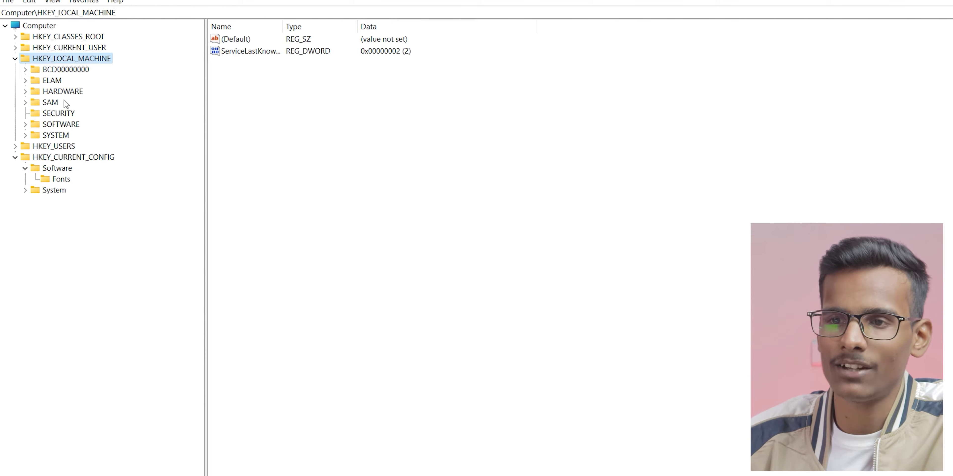
double_click(54, 125)
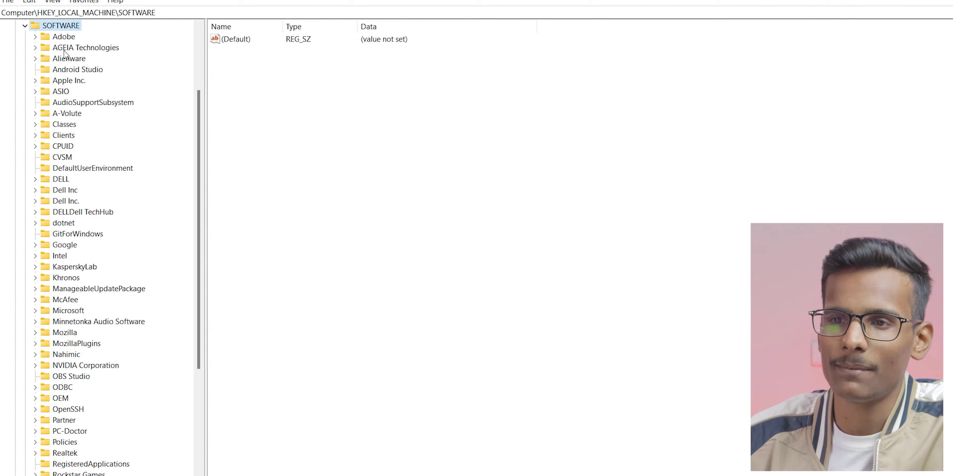
double_click(65, 60)
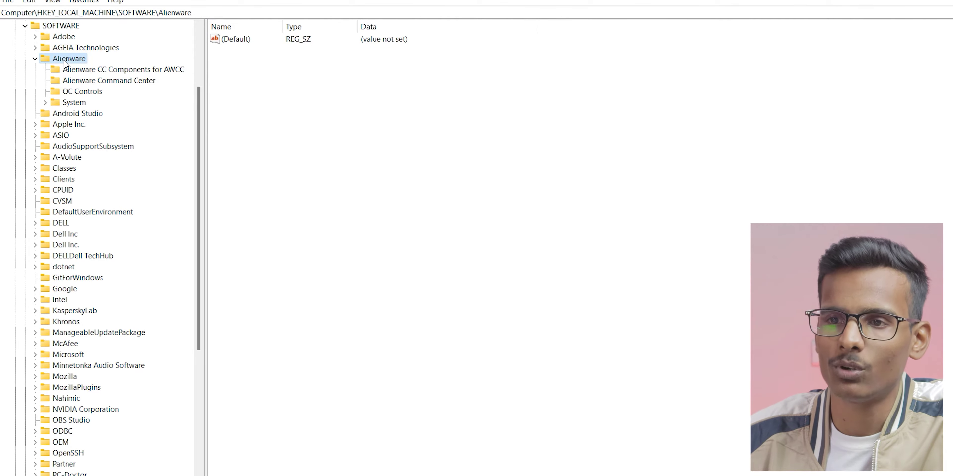
- Delete the Alienware CC Components for AWCC subkey from the Alienware registry key
left_click(100, 82)
left_click(105, 68)
left_click(99, 84)
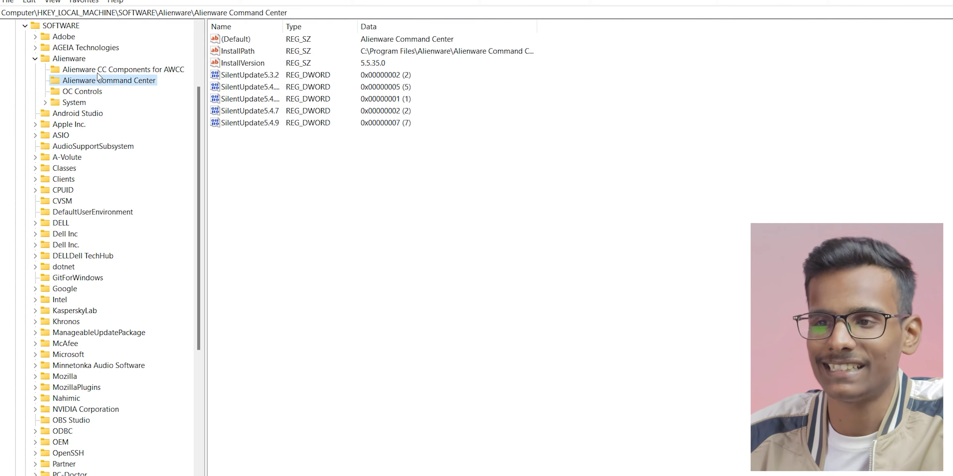
left_click(97, 70)
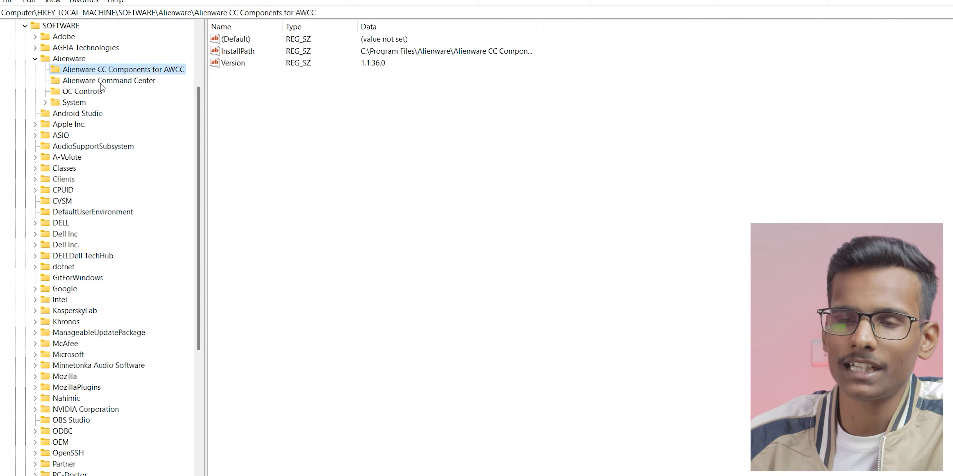
right_click(111, 71)
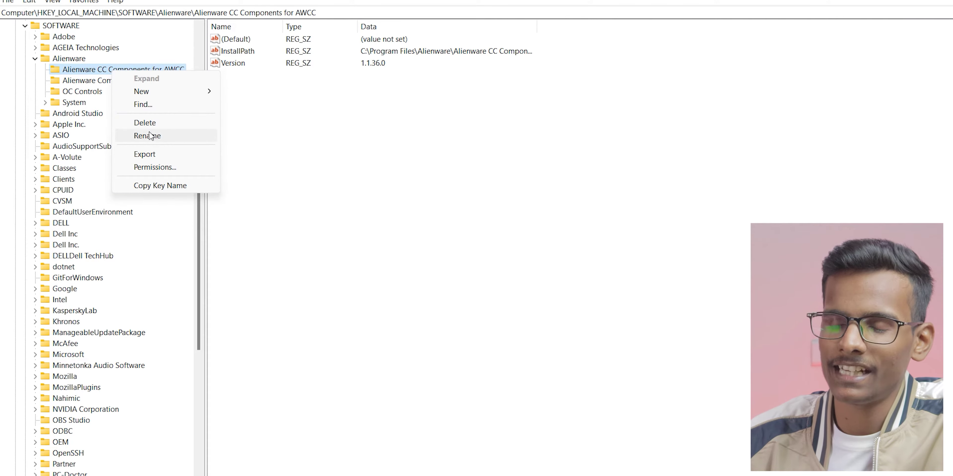
left_click(150, 124)
left_click(541, 239)
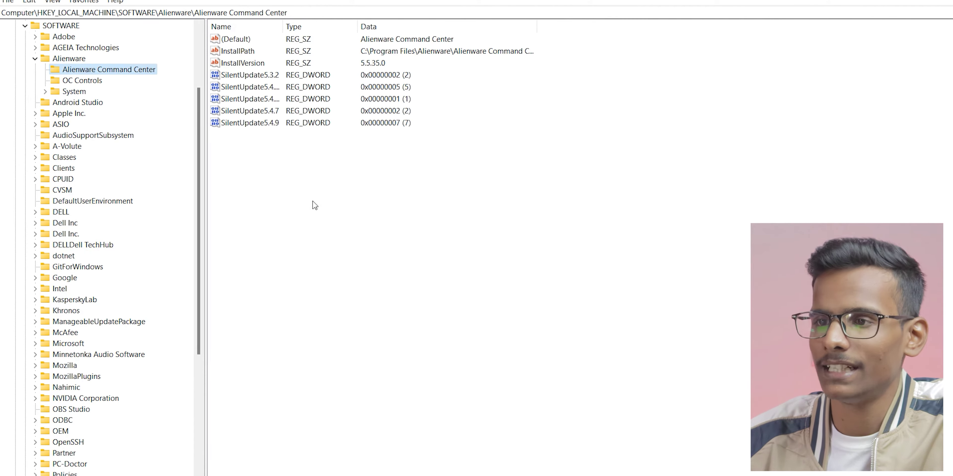
- Delete the Alienware Command Center subkey from the Alienware registry key
right_click(110, 71)
left_click(150, 123)
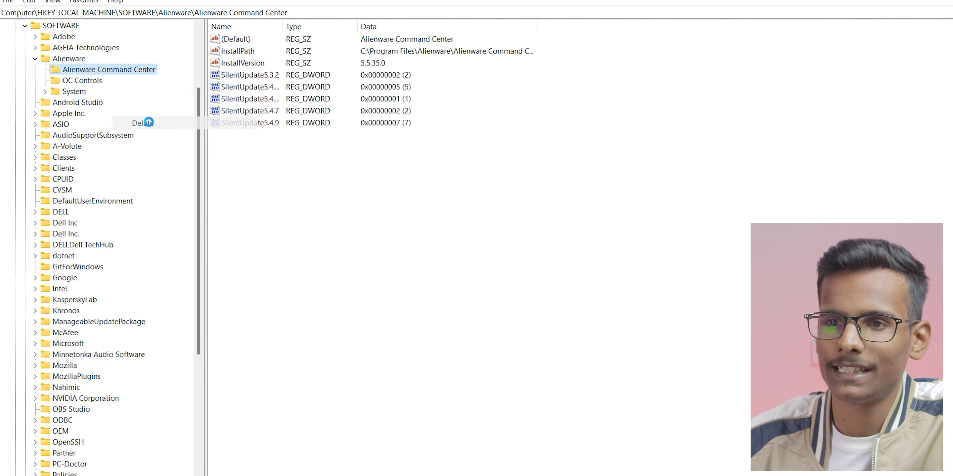
left_click(542, 239)
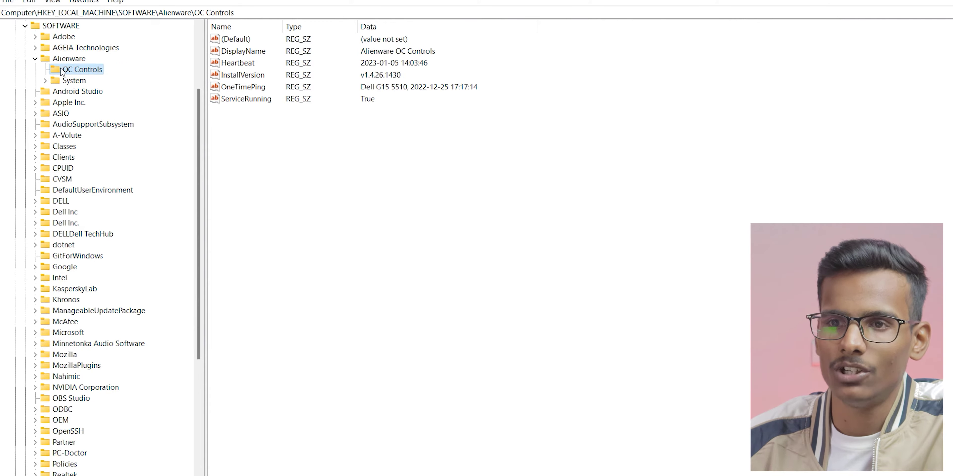
- Expand the WOW6432Node key under HKEY_LOCAL_MACHINE\SOFTWARE and look through its subkeys
scroll(73, 210, "down", 6)
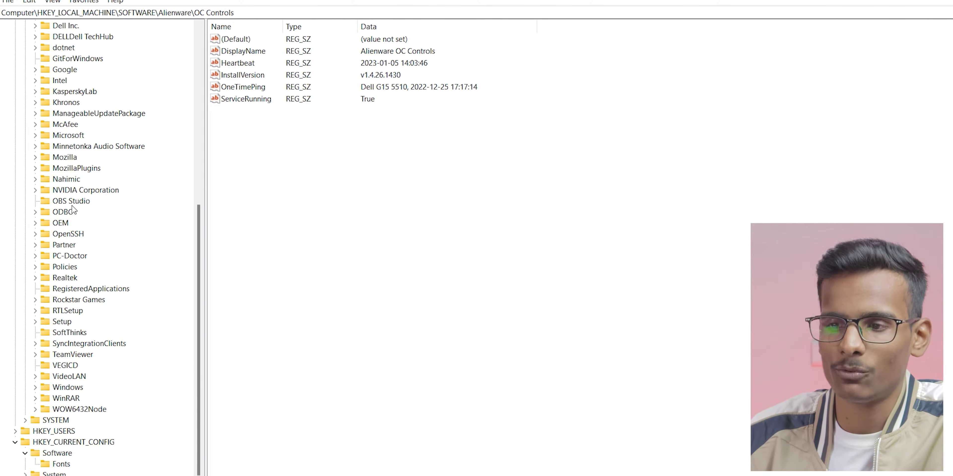
scroll(71, 445, "up", 1)
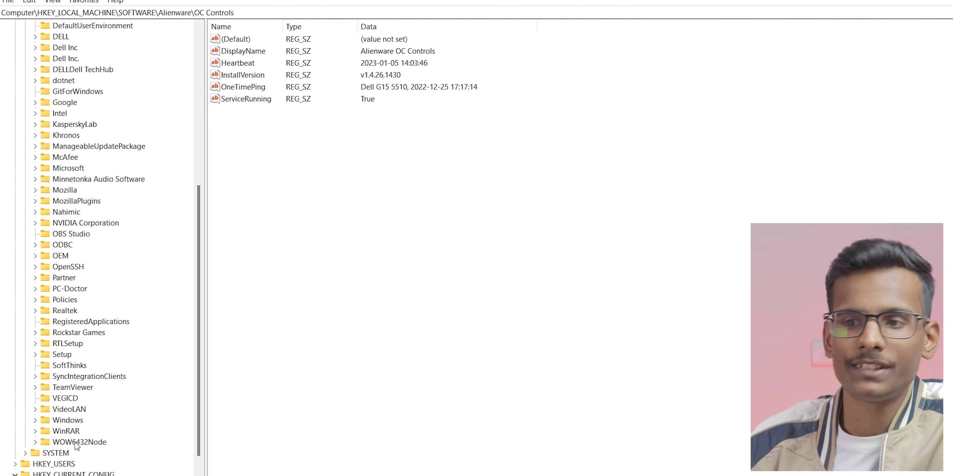
left_click(77, 445)
double_click(66, 444)
scroll(96, 221, "down", 2)
scroll(102, 156, "up", 3)
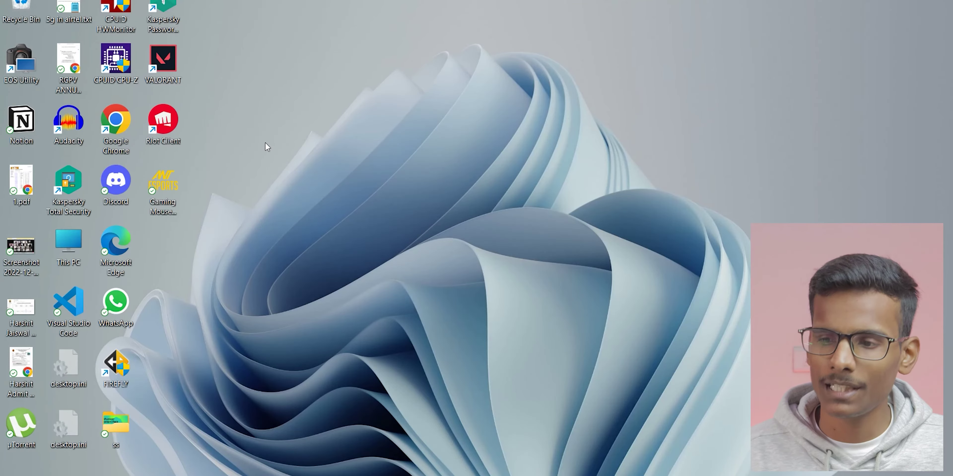
- Launch Alienware Command Center and start downloading the offered firmware update
key("super")
type("alien")
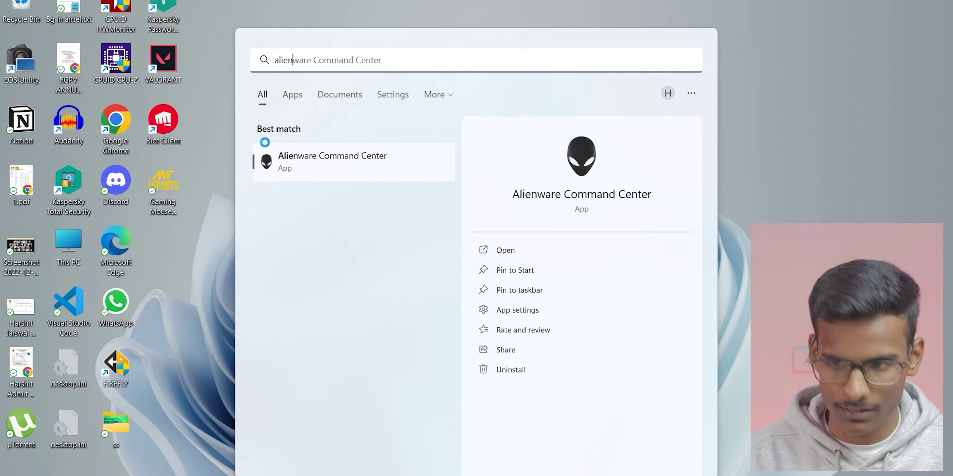
key("Return")
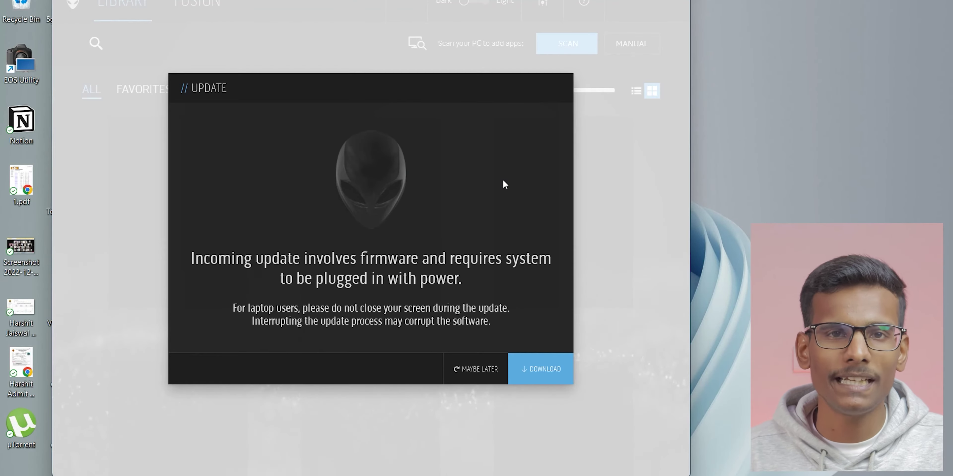
left_click(540, 370)
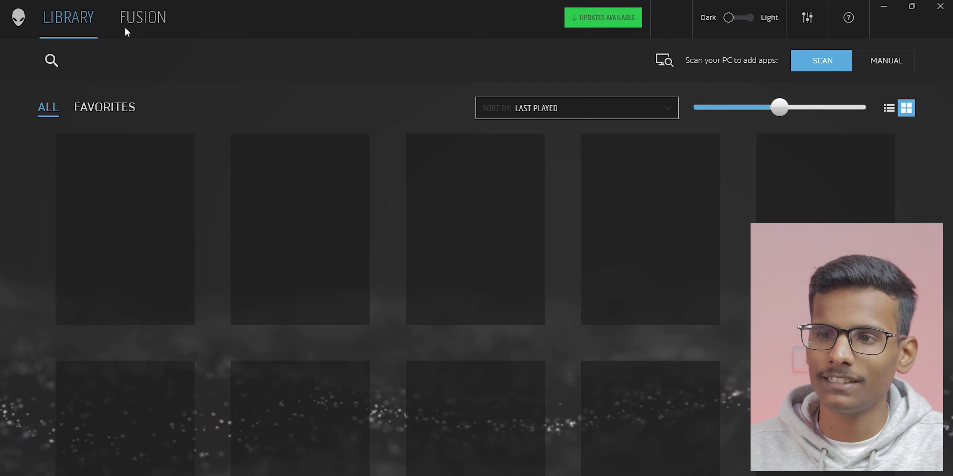
- Show the Fusion overview of the CPU, GPU and memory clock
left_click(135, 18)
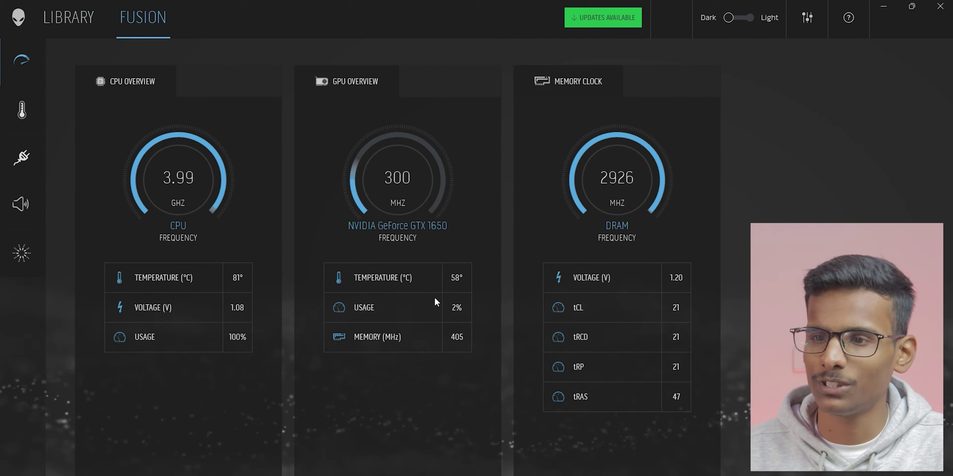
- Show the Power Management quick settings in Fusion and return to the system overview
left_click(22, 175)
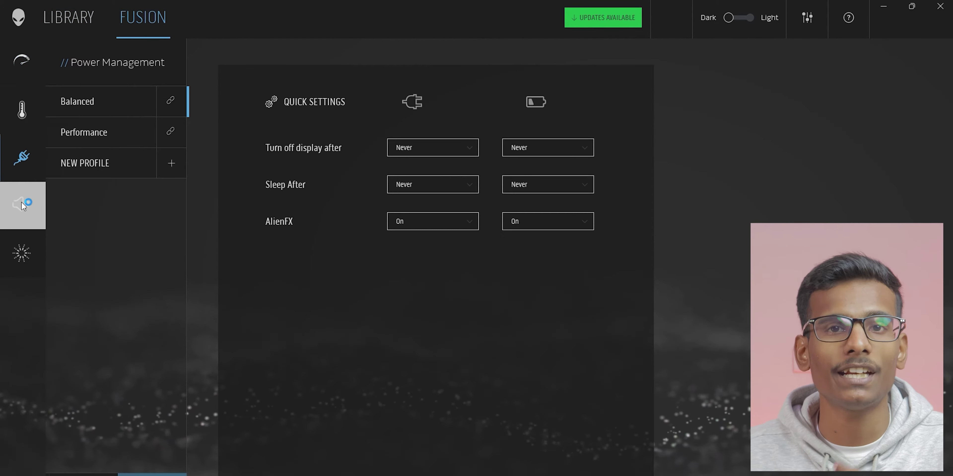
left_click(25, 67)
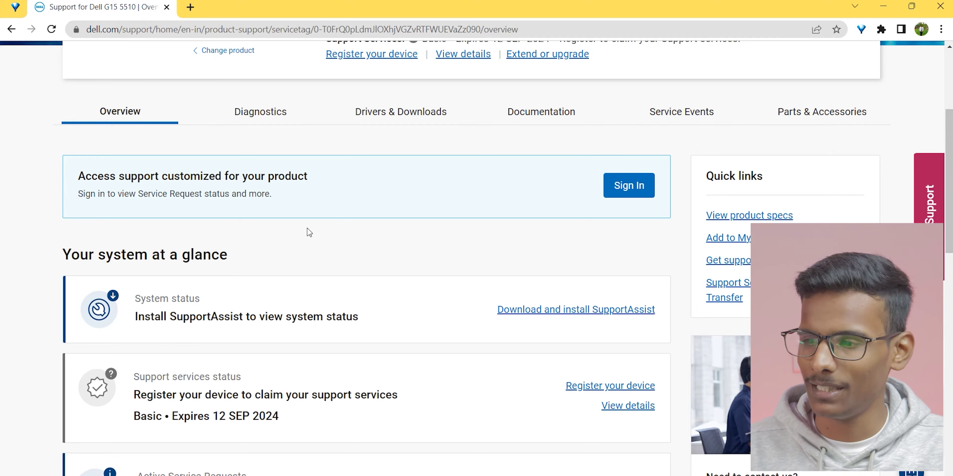
- Switch to the Dell support page for the G15 5510 and look through its list of drivers and downloads
scroll(296, 263, "up", 5)
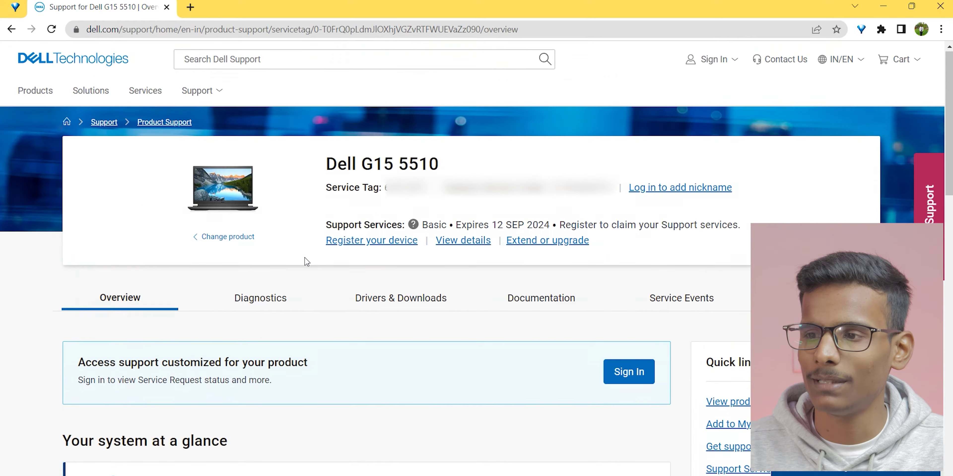
left_click(413, 294)
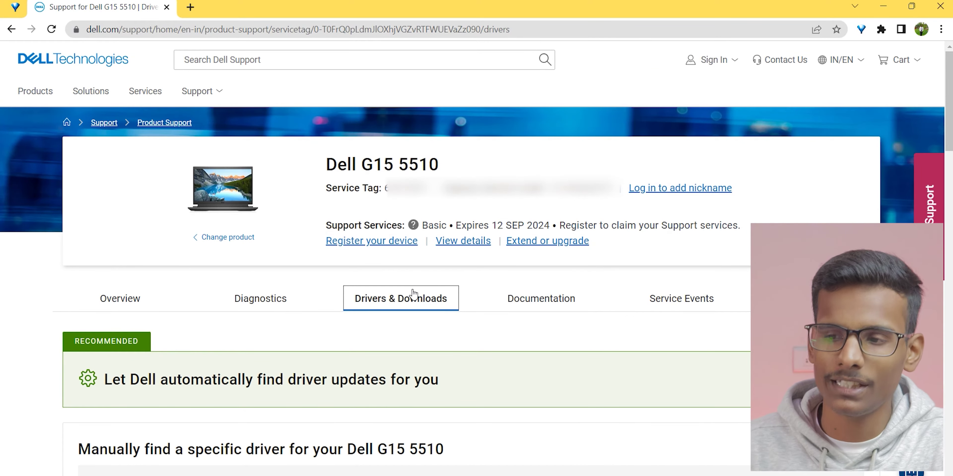
scroll(372, 323, "down", 10)
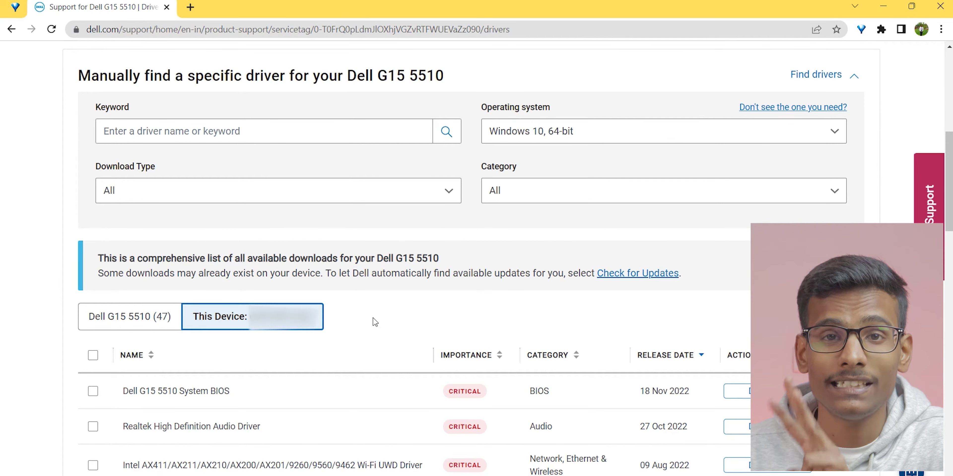
scroll(374, 323, "down", 7)
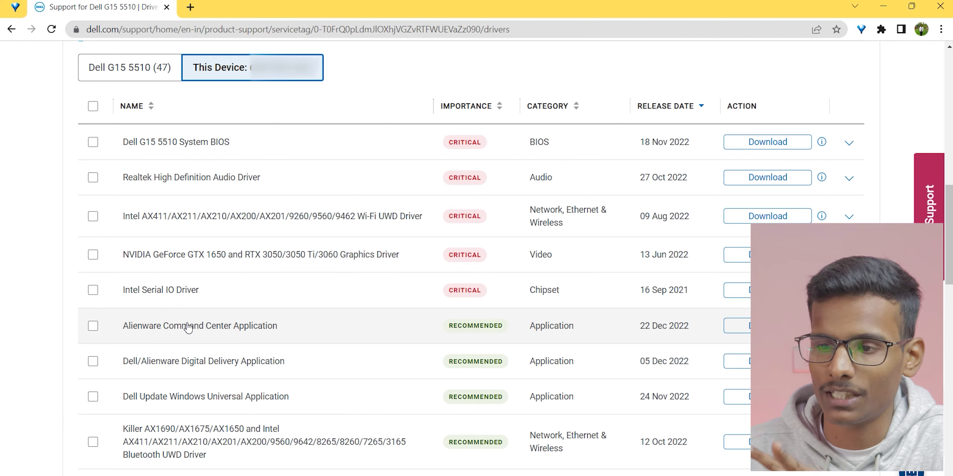
- Search the Dell G15 5510 drivers for the keyword "fusion"
scroll(200, 296, "up", 8)
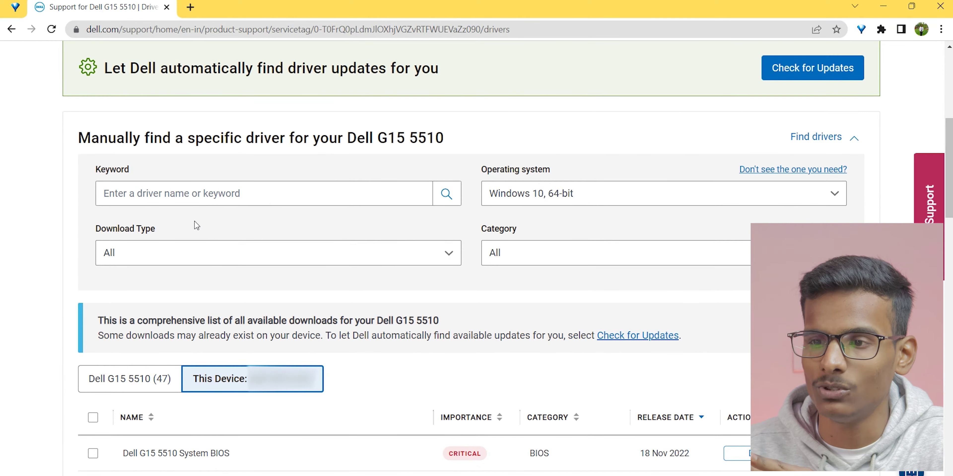
left_click(198, 193)
left_click(182, 223)
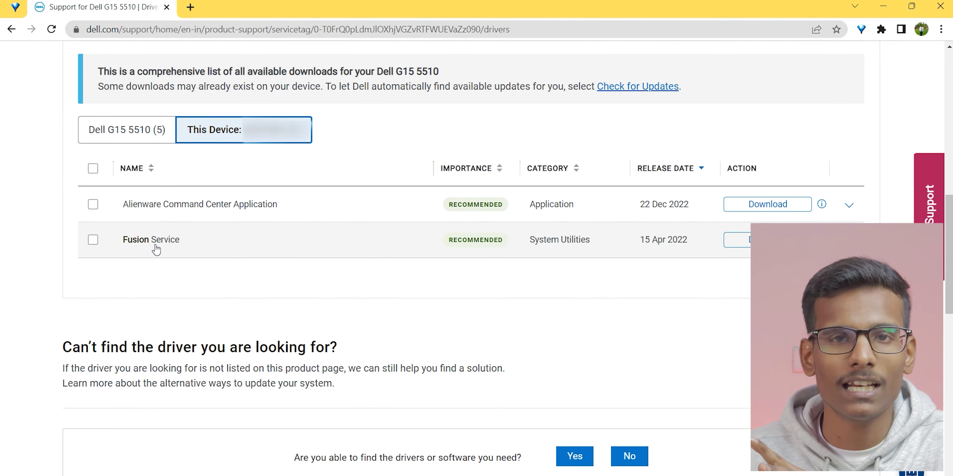
- Replace the driver search keyword with "alienware" and look through the matching downloads
scroll(185, 240, "up", 7)
left_click_drag(120, 194, 96, 203)
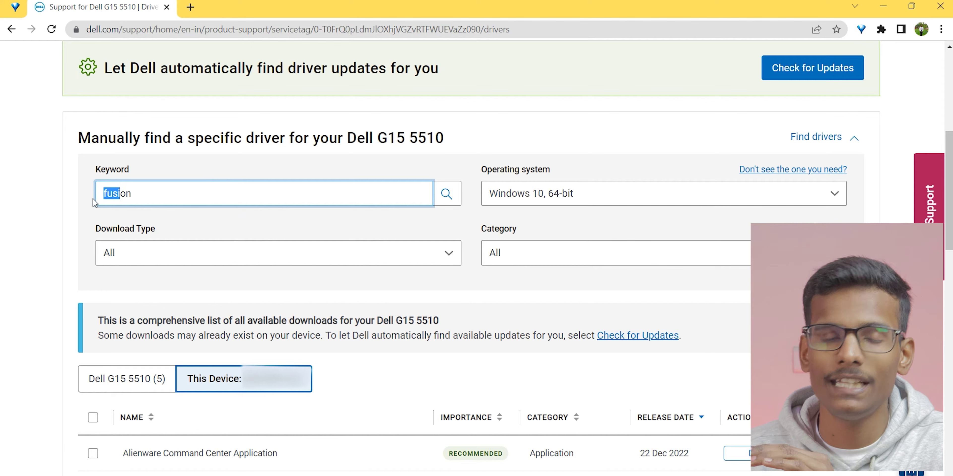
left_click(95, 203)
left_click_drag(181, 194, 111, 194)
left_click(93, 193)
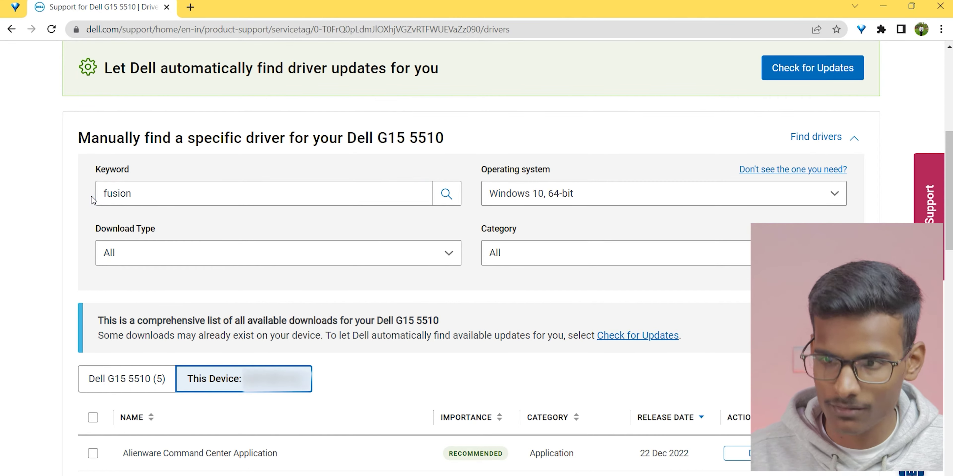
triple_click(153, 190)
type("alienware")
scroll(219, 389, "down", 5)
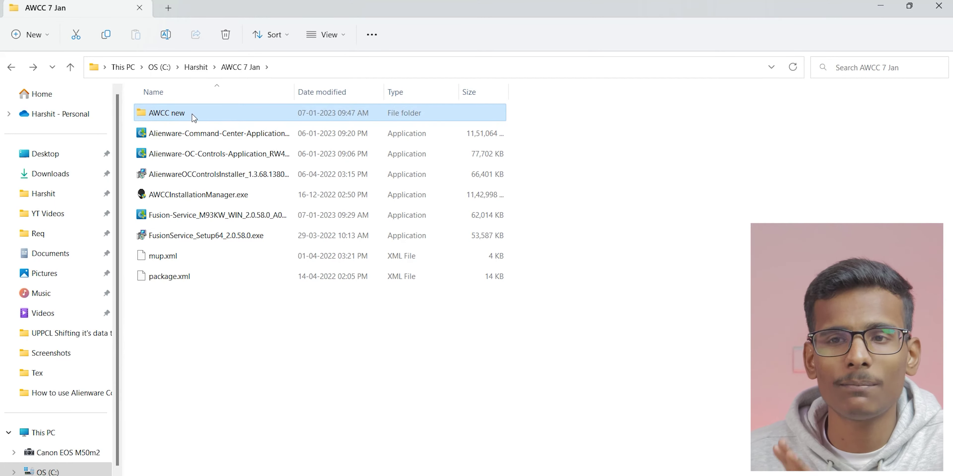
- Look inside the AWCC new folder and launch the Alienware Command Center Application update package from the AWCC 7 Jan folder
mouse_move(194, 117)
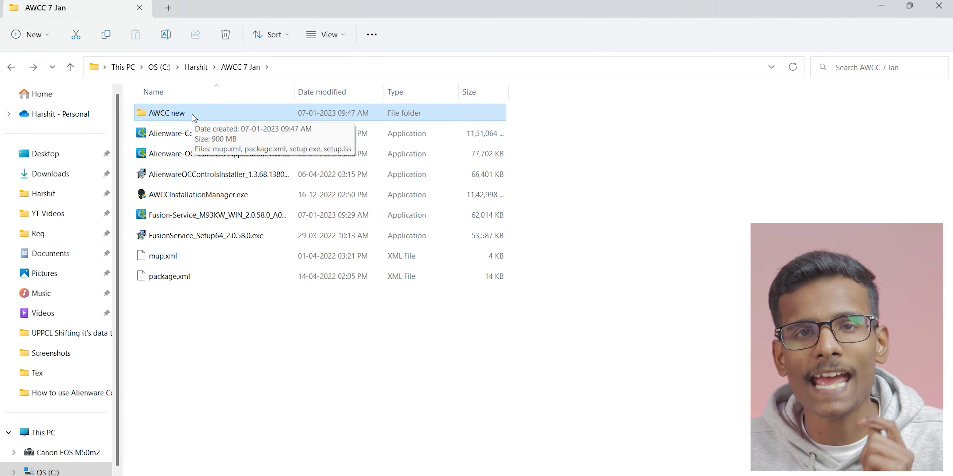
double_click(193, 118)
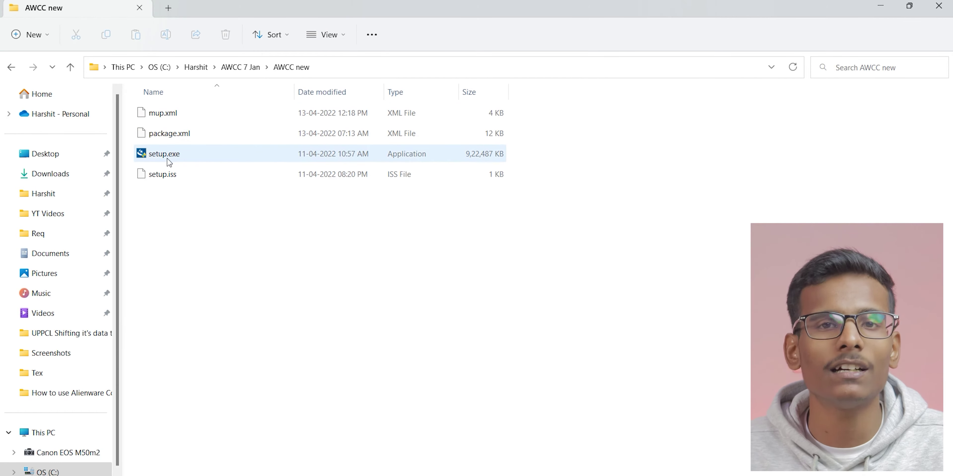
left_click(240, 67)
double_click(241, 134)
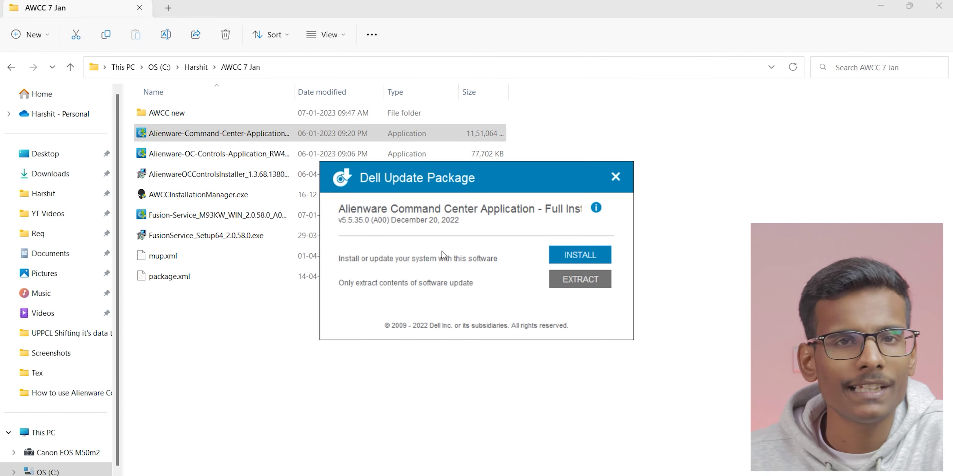
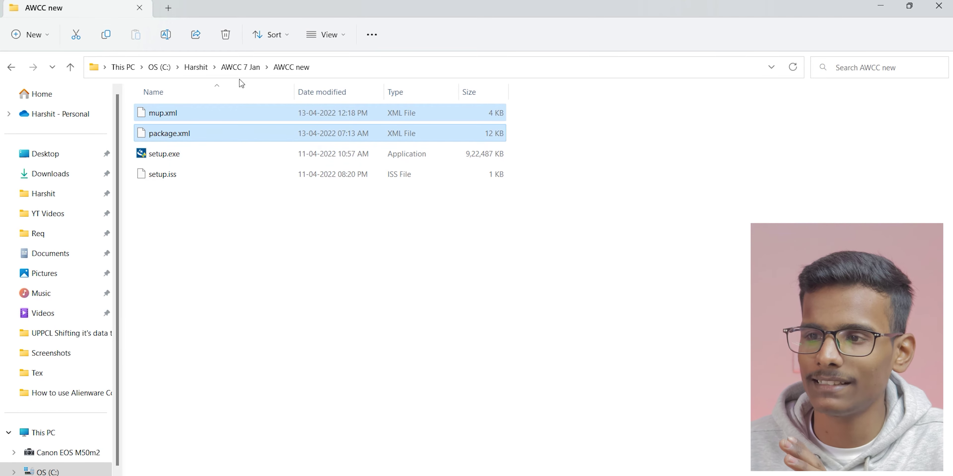
- Return to the AWCC 7 Jan folder and select the Fusion-Service_M93KW_WIN_2.0.58.0_A00.EXE package
left_click(241, 66)
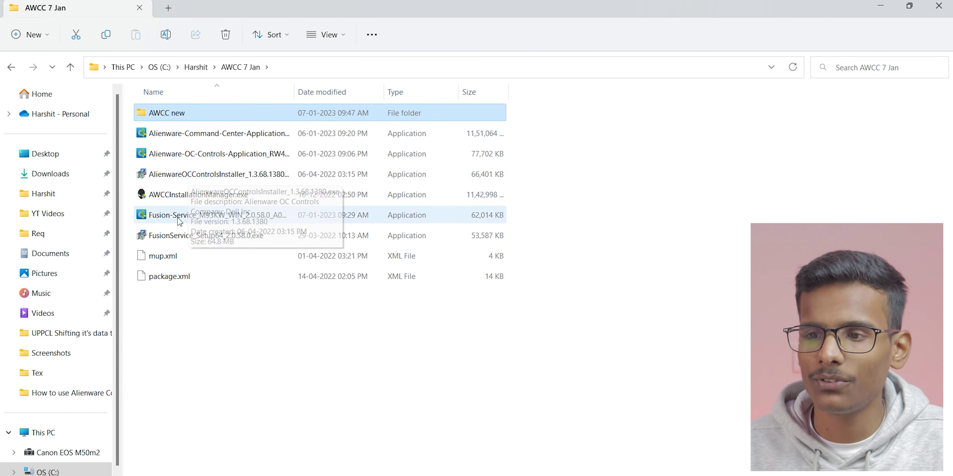
left_click(188, 220)
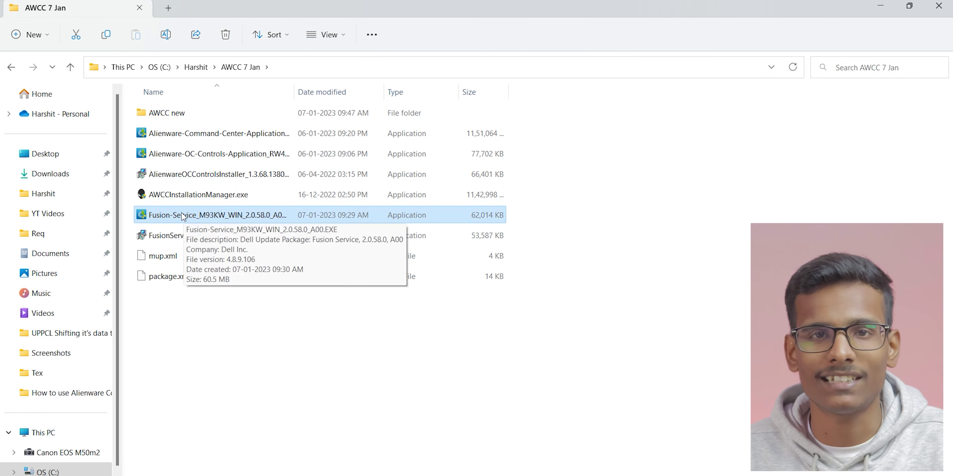
- Show the run-as-administrator option for setup.exe in the AWCC new folder and return to AWCC 7 Jan
double_click(234, 113)
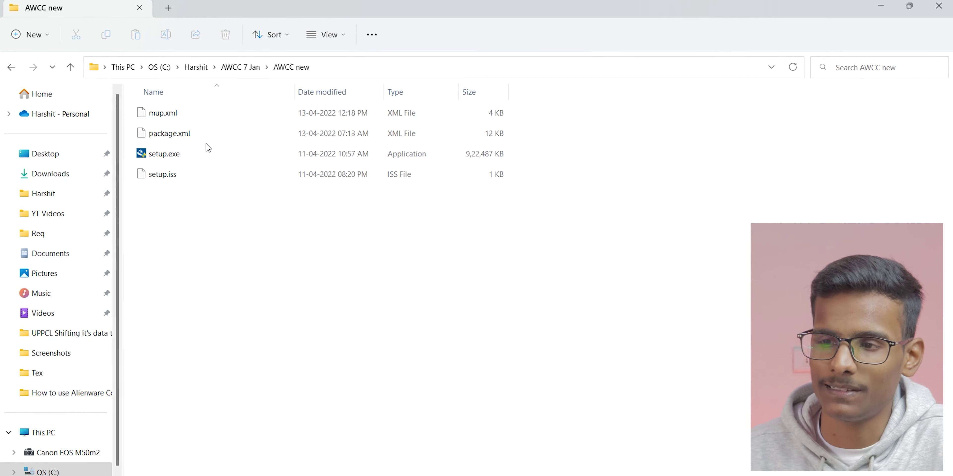
right_click(216, 157)
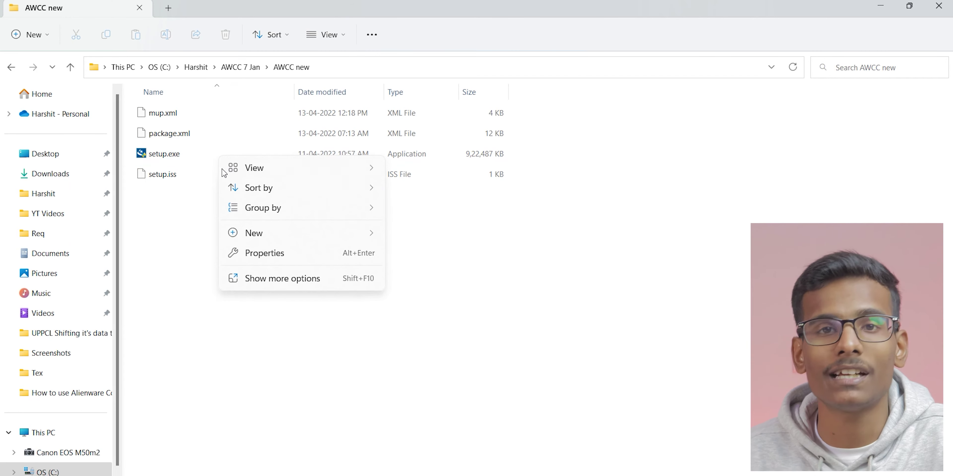
right_click(200, 152)
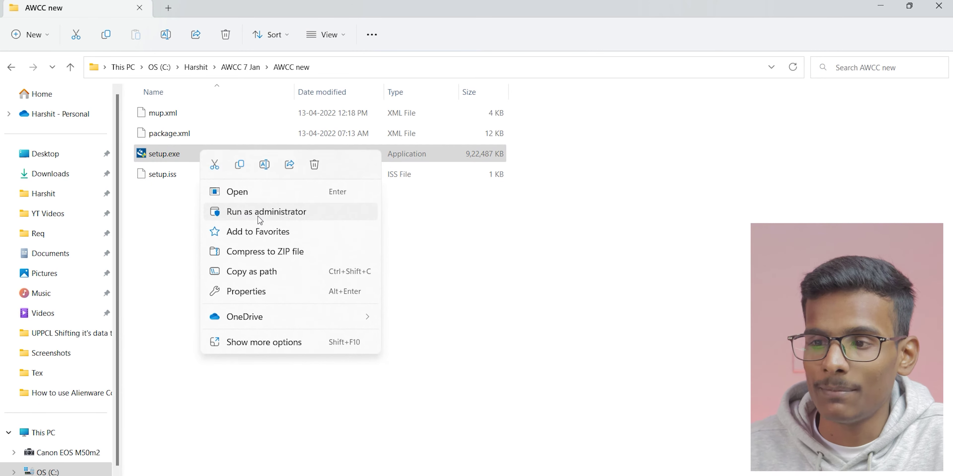
left_click(546, 250)
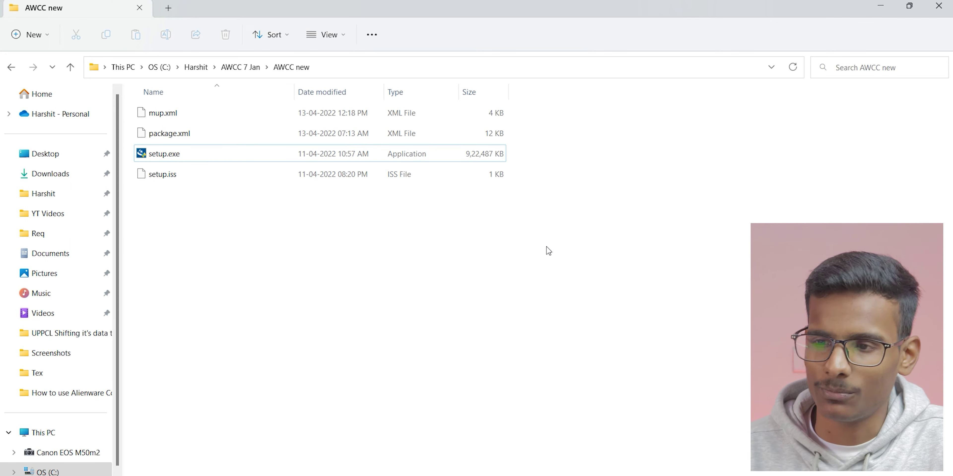
left_click(240, 67)
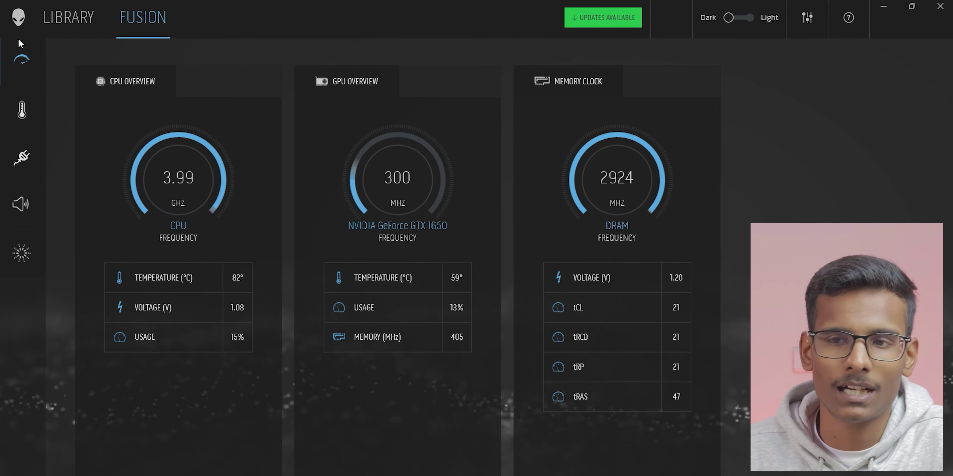
- Check the Library page and the Fusion overview in Alienware Command Center, and show the thermal profiles with the CPU and GPU fans
left_click(68, 19)
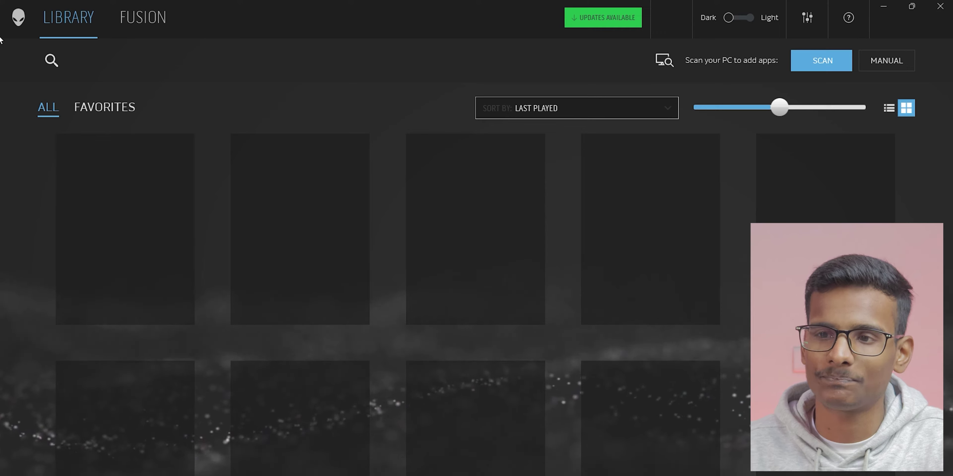
left_click(142, 17)
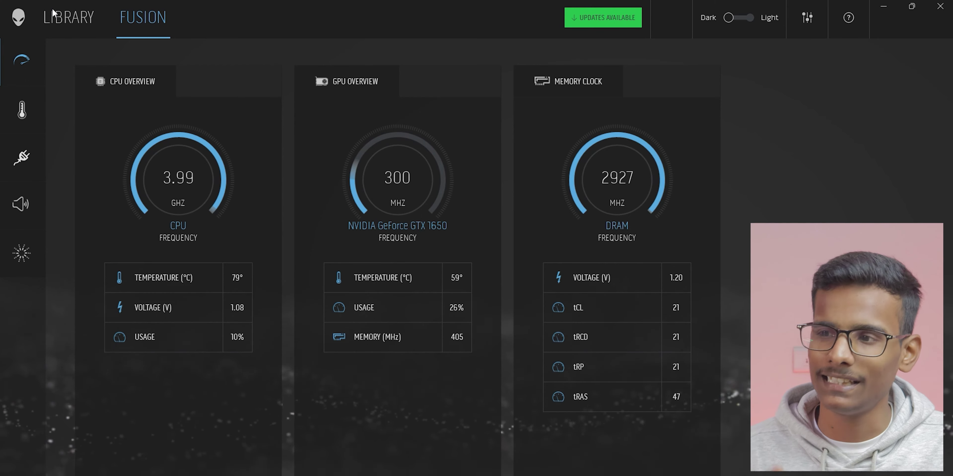
key("F9")
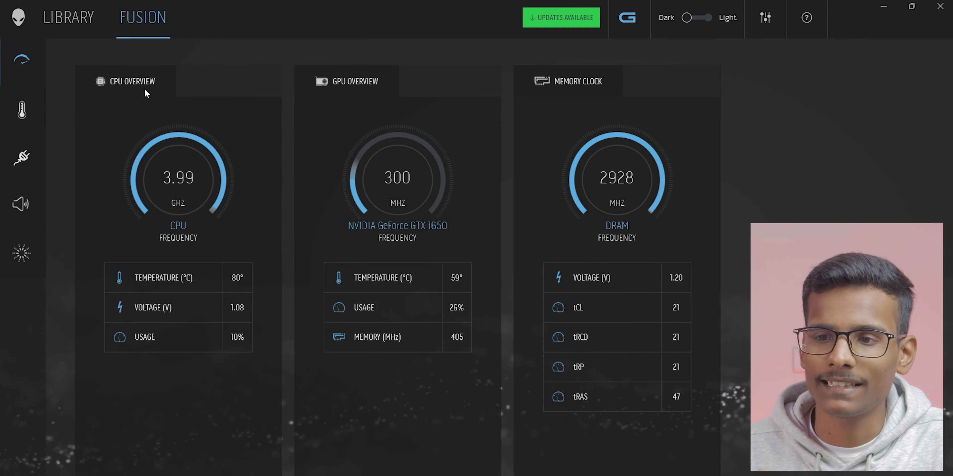
left_click(22, 110)
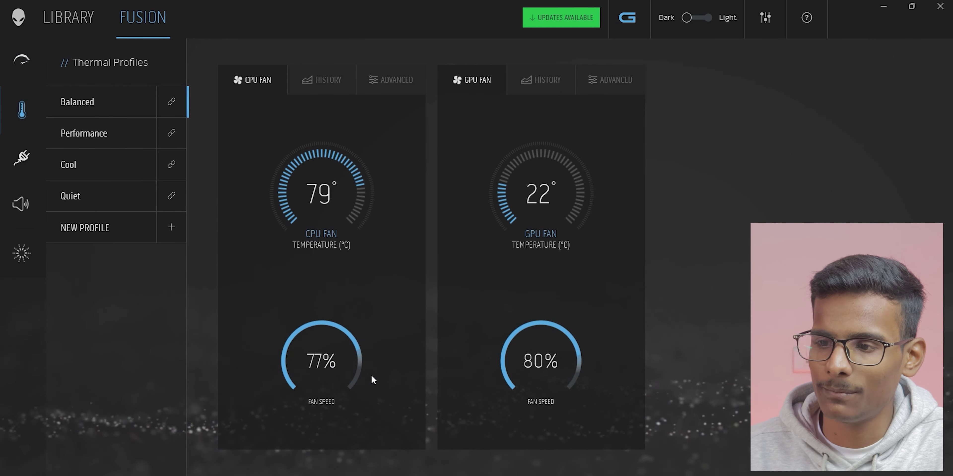